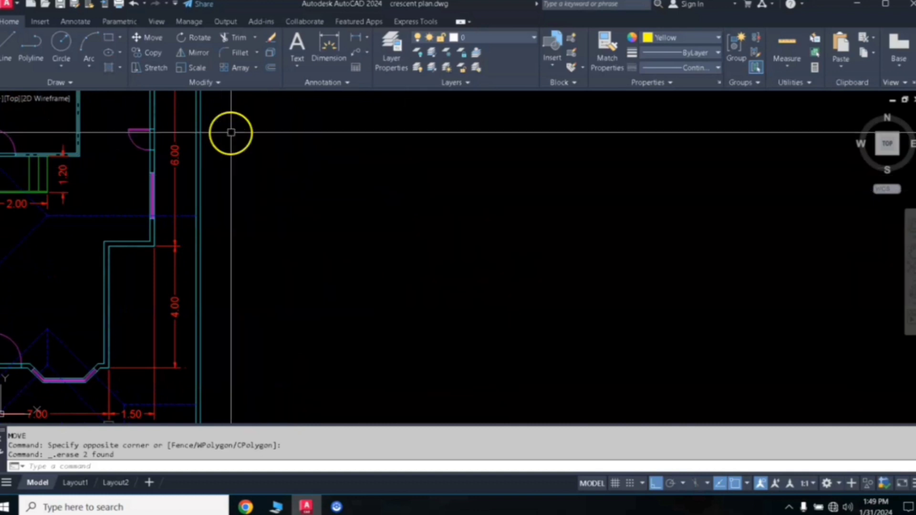
# Draw a yellow rectangle about 6 by 2 units in the empty area beside the floor plan.
pyautogui.click(109, 38)
pyautogui.click(469, 188)
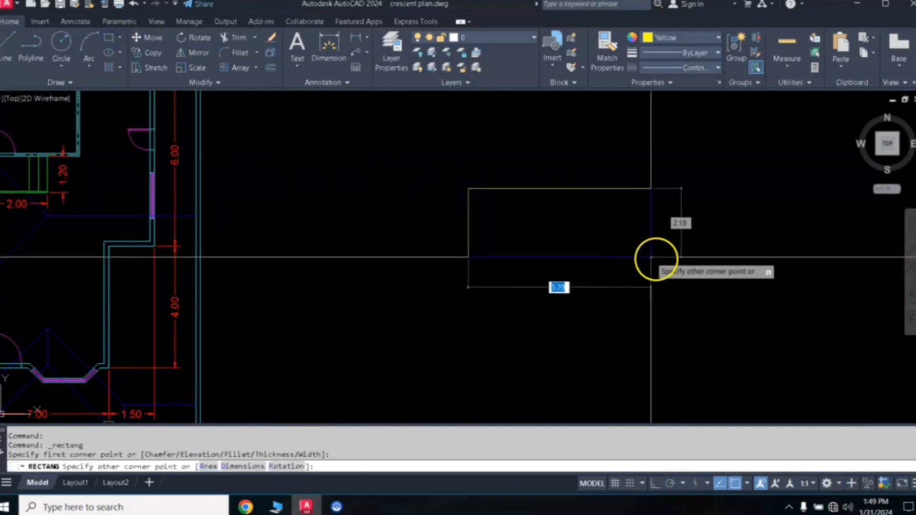
pyautogui.click(649, 260)
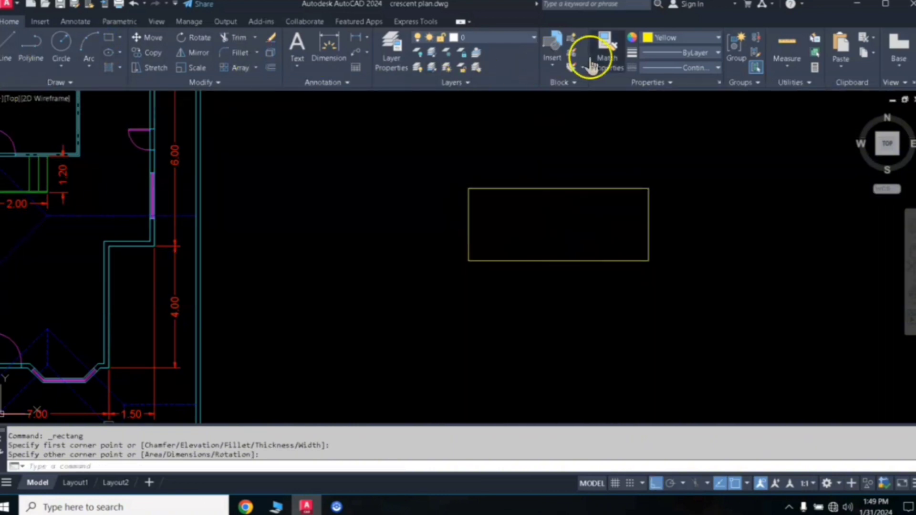
# Set the current object colour to Cyan and draw a horizontal line below the rectangle, clearly longer than its base.
pyautogui.click(680, 38)
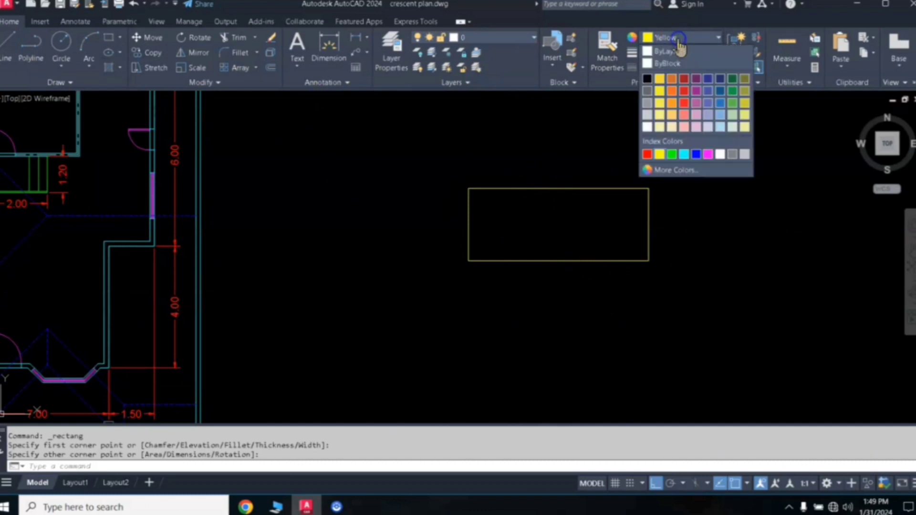
pyautogui.click(684, 155)
pyautogui.click(7, 53)
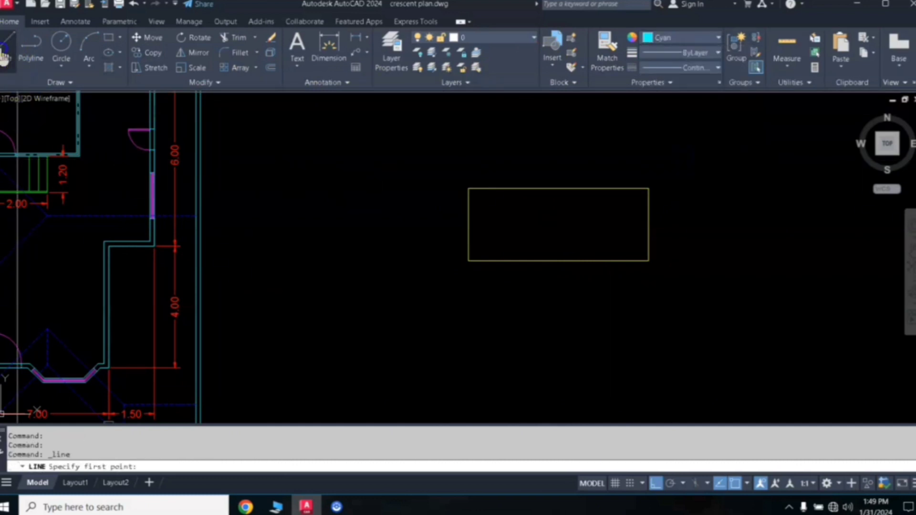
pyautogui.click(426, 341)
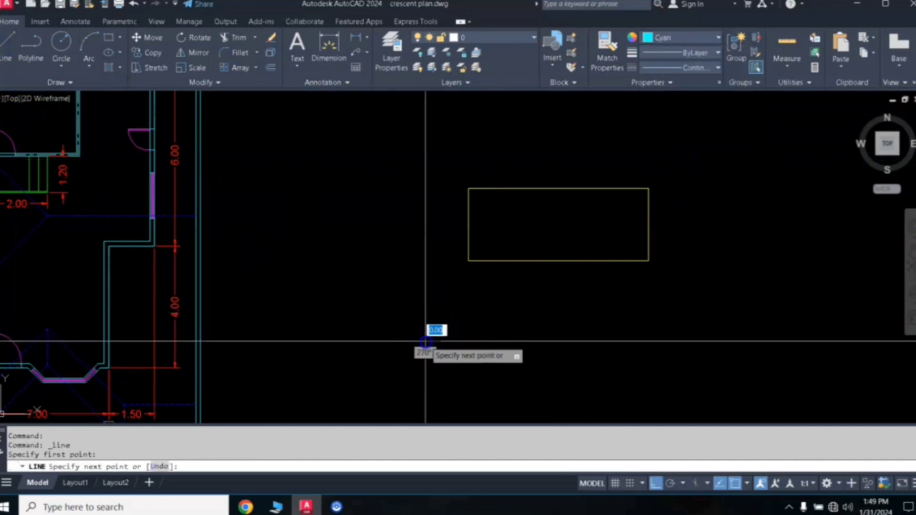
pyautogui.click(761, 341)
pyautogui.rightClick(762, 268)
pyautogui.click(793, 283)
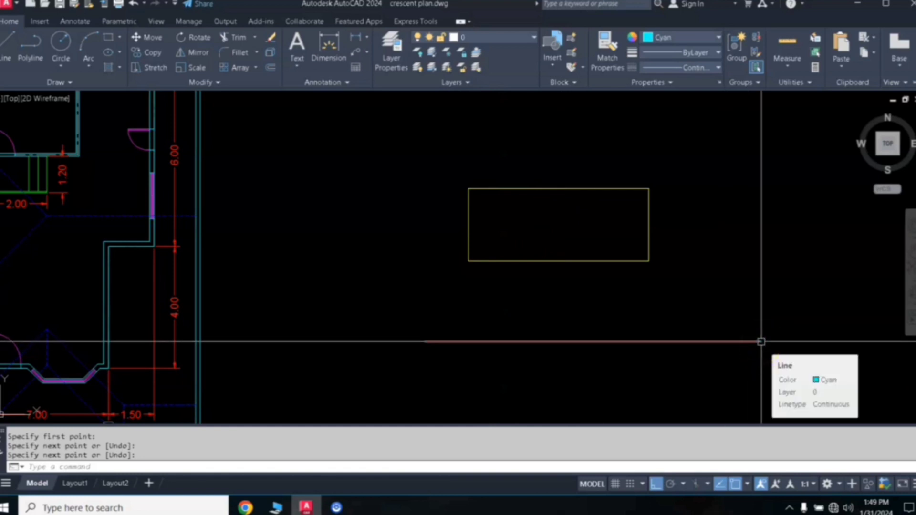
# Move the cyan line by its left endpoint onto the rectangle's lower-left corner.
pyautogui.click(590, 317)
pyautogui.click(519, 372)
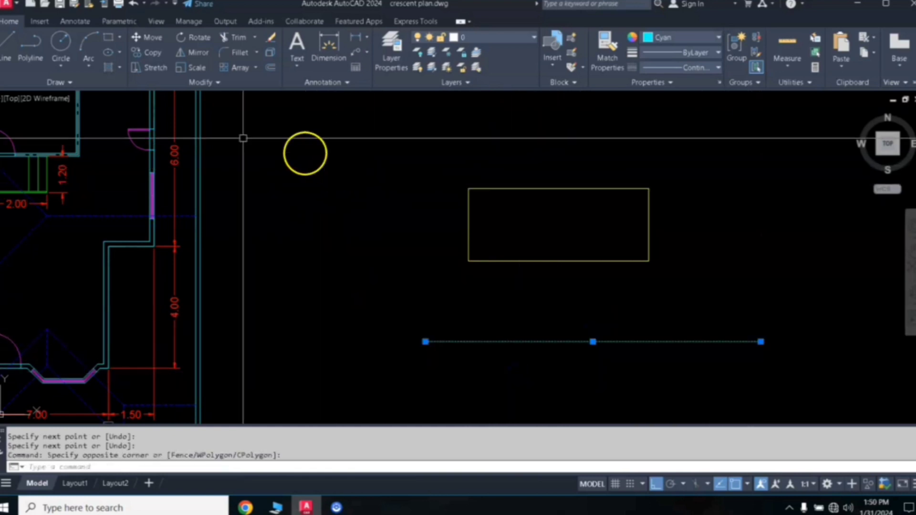
pyautogui.click(137, 43)
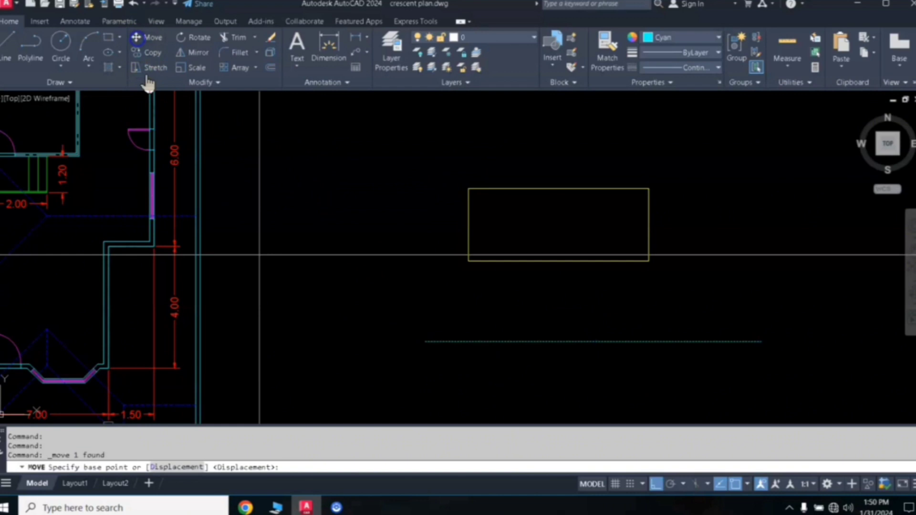
pyautogui.click(425, 341)
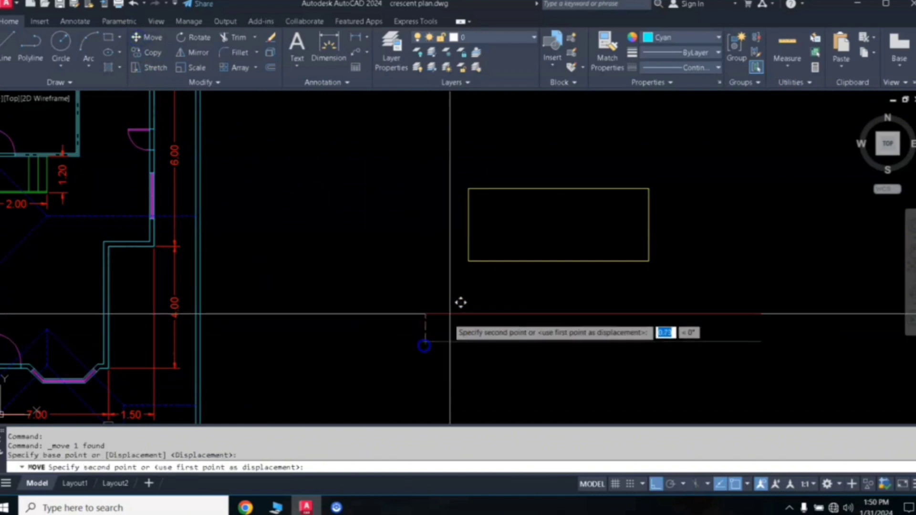
pyautogui.click(469, 261)
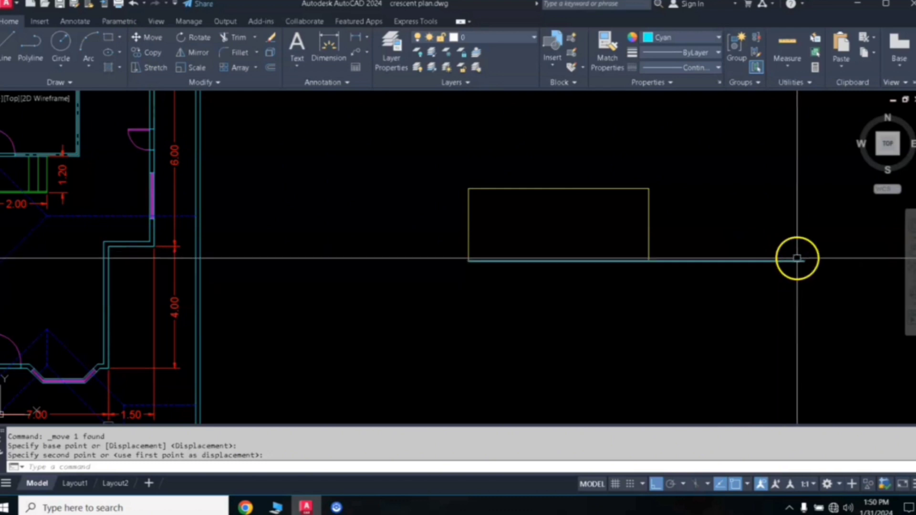
pyautogui.click(568, 187)
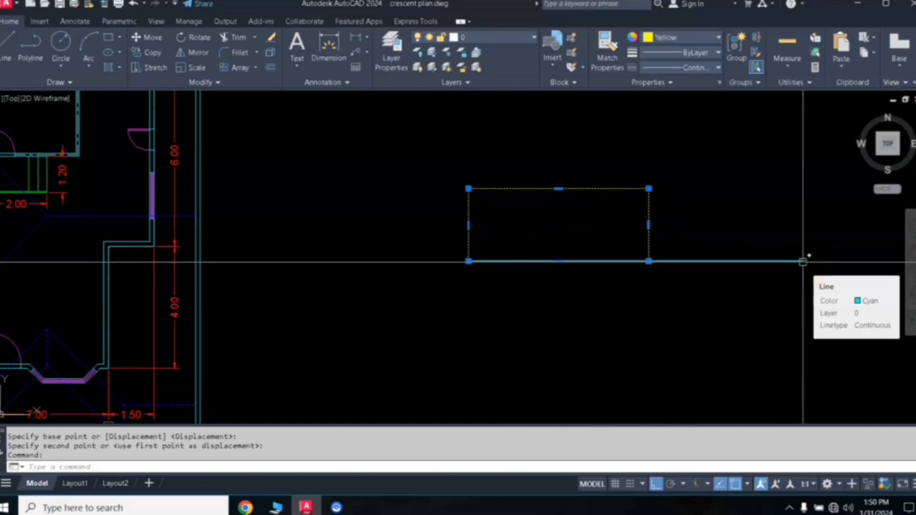
pyautogui.press('Escape')
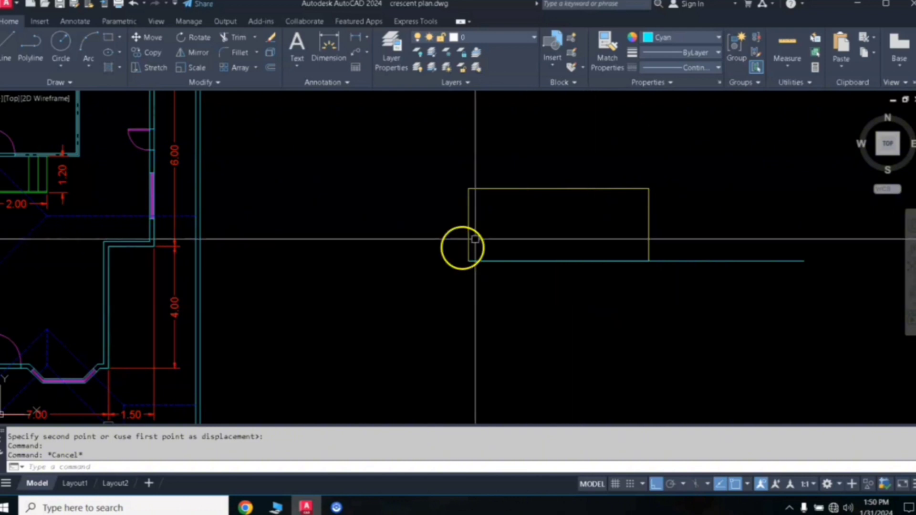
# Scale the rectangle from its lower-left corner with the Reference option, taking its base as reference length and the cyan line's right endpoint as new length.
pyautogui.click(495, 201)
pyautogui.click(364, 205)
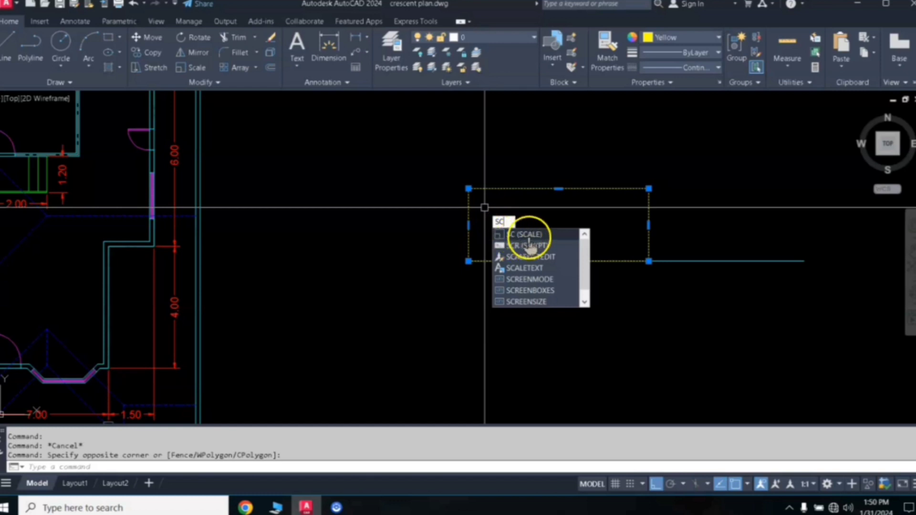
pyautogui.click(529, 235)
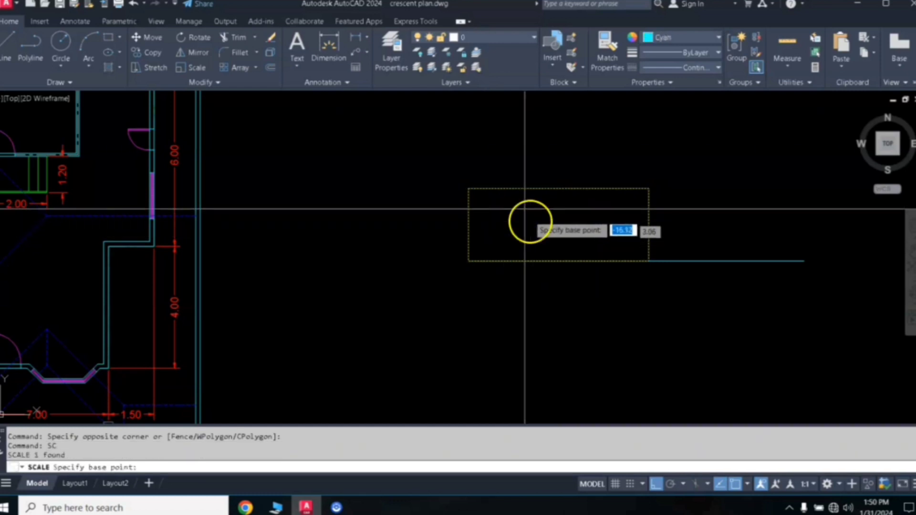
pyautogui.click(469, 261)
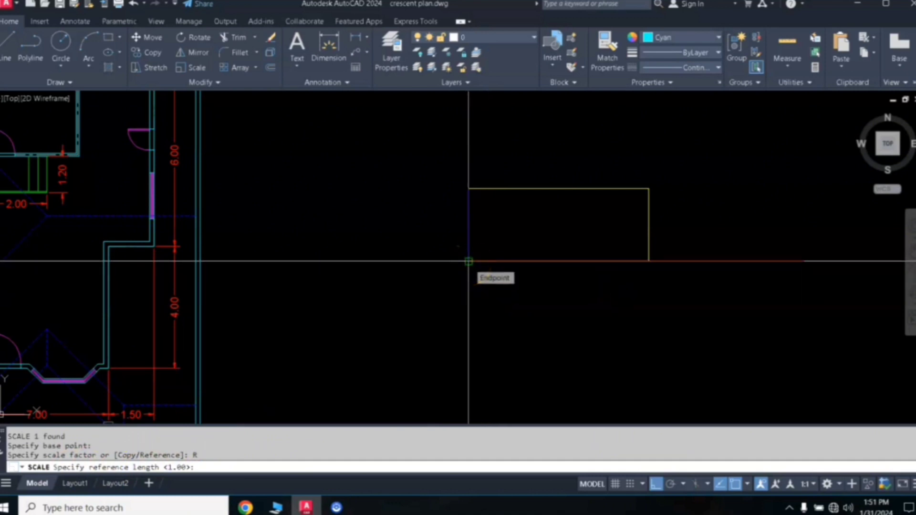
pyautogui.click(648, 262)
pyautogui.click(686, 262)
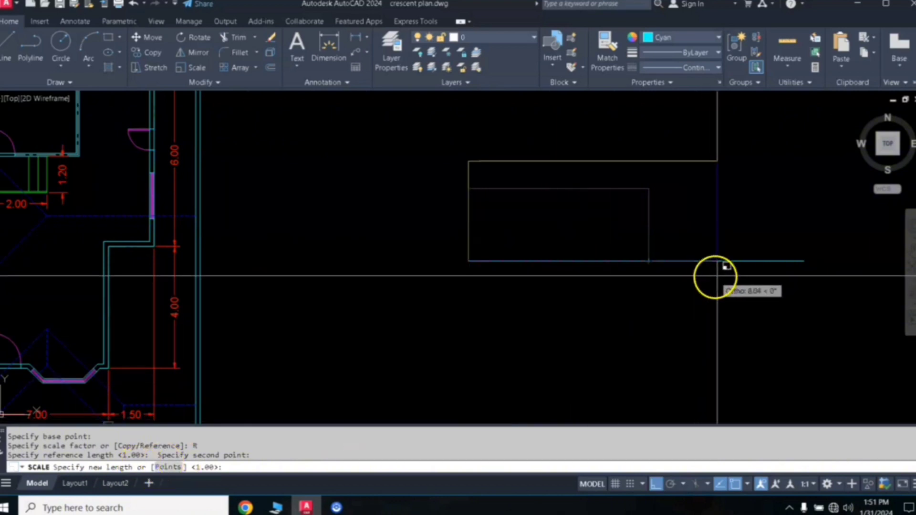
pyautogui.click(804, 262)
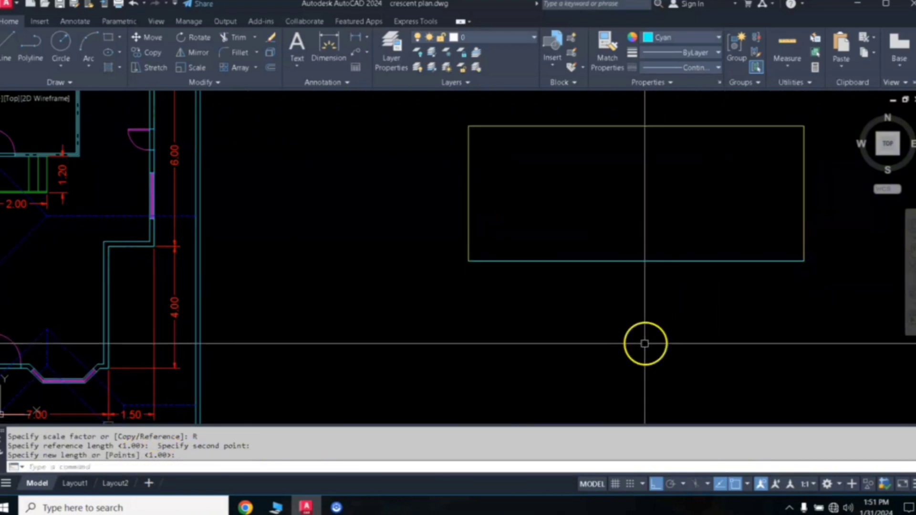
pyautogui.click(574, 262)
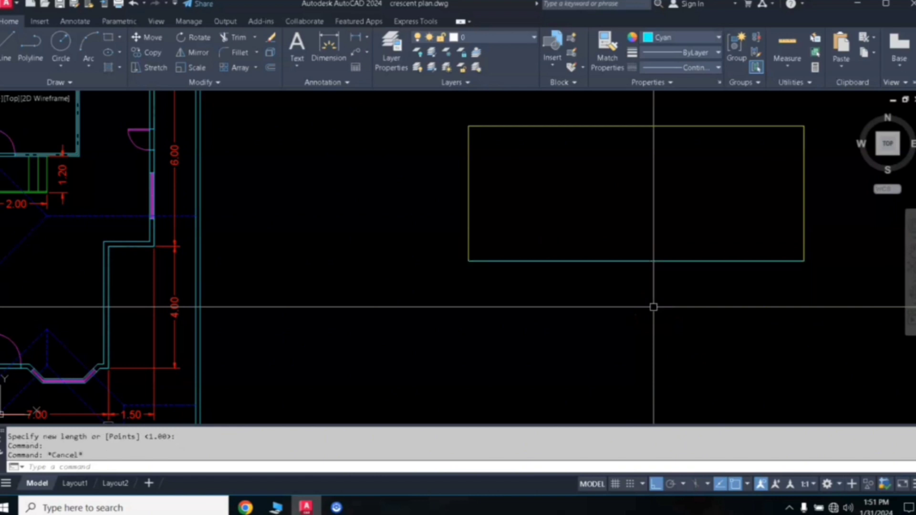
# Erase the scaled rectangle and the cyan line beside the floor plan.
pyautogui.scroll(-4, 654, 307)
pyautogui.scroll(4, 528, 307)
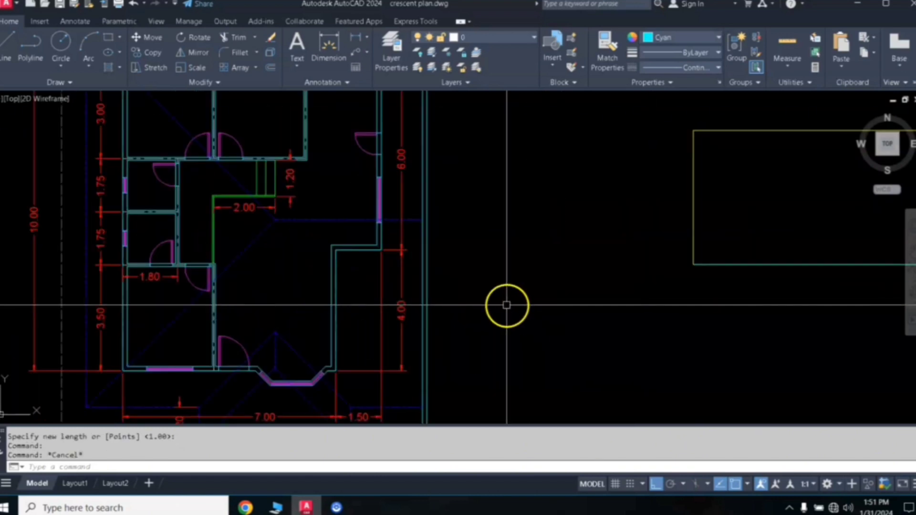
pyautogui.scroll(-2, 508, 307)
pyautogui.click(759, 154)
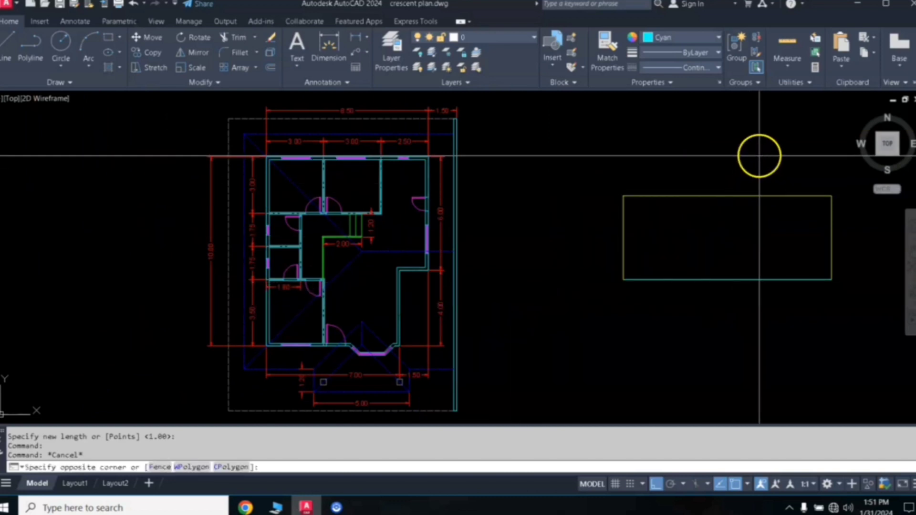
pyautogui.click(603, 318)
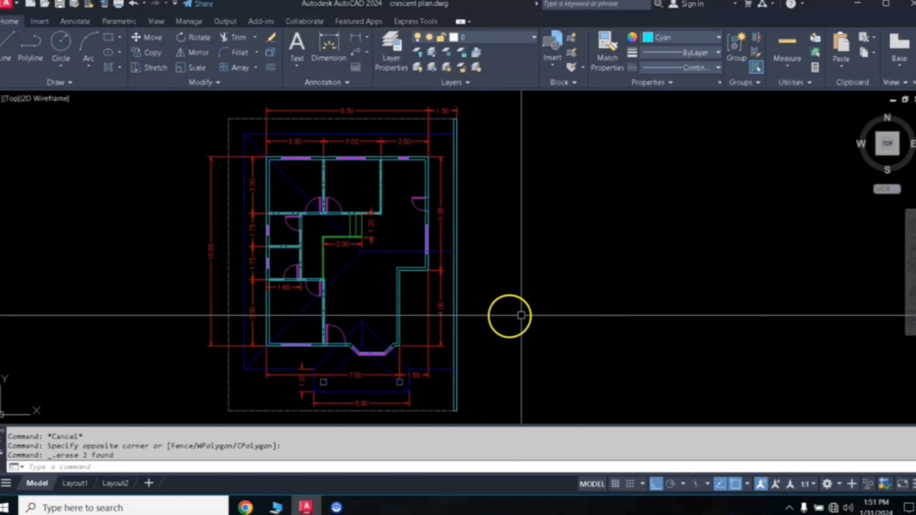
# Copy the whole floor plan with its dimensions horizontally into the empty space to the right of the original.
pyautogui.moveTo(540, 317); pyautogui.dragTo(495, 282, button='middle')
pyautogui.scroll(-2, 599, 301)
pyautogui.scroll(2, 454, 274)
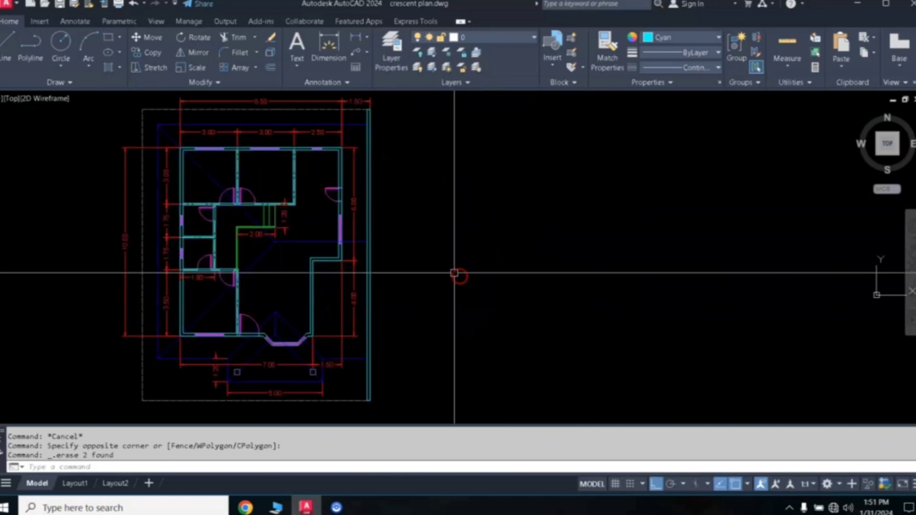
pyautogui.scroll(-2, 455, 273)
pyautogui.scroll(2, 455, 270)
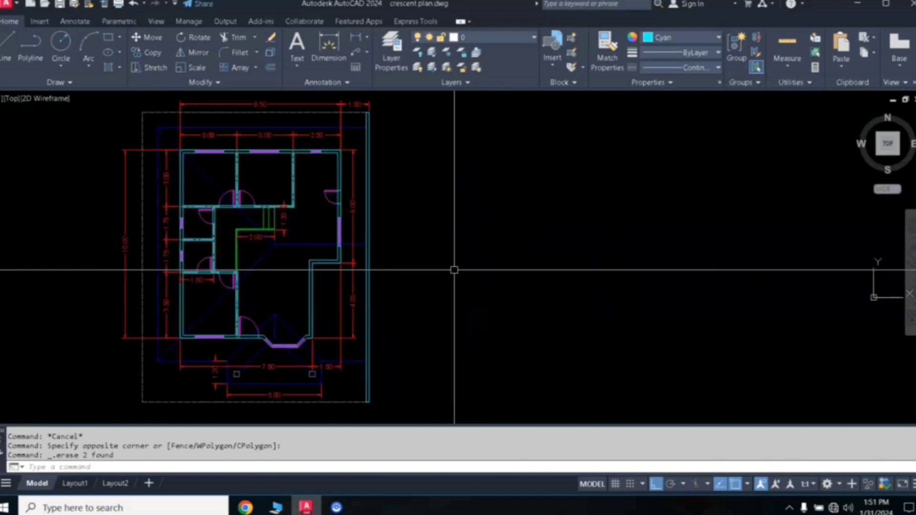
pyautogui.moveTo(454, 268); pyautogui.dragTo(427, 274, button='middle')
pyautogui.scroll(-2, 427, 268)
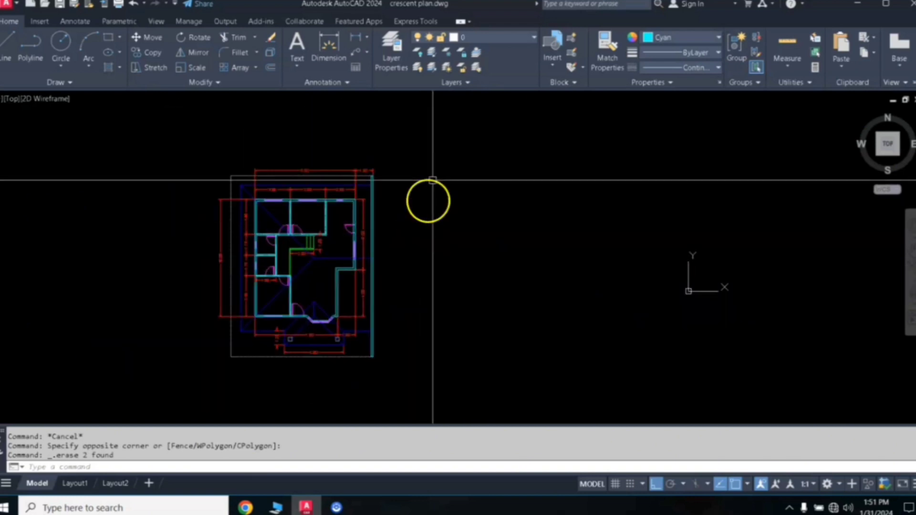
pyautogui.click(429, 135)
pyautogui.click(191, 363)
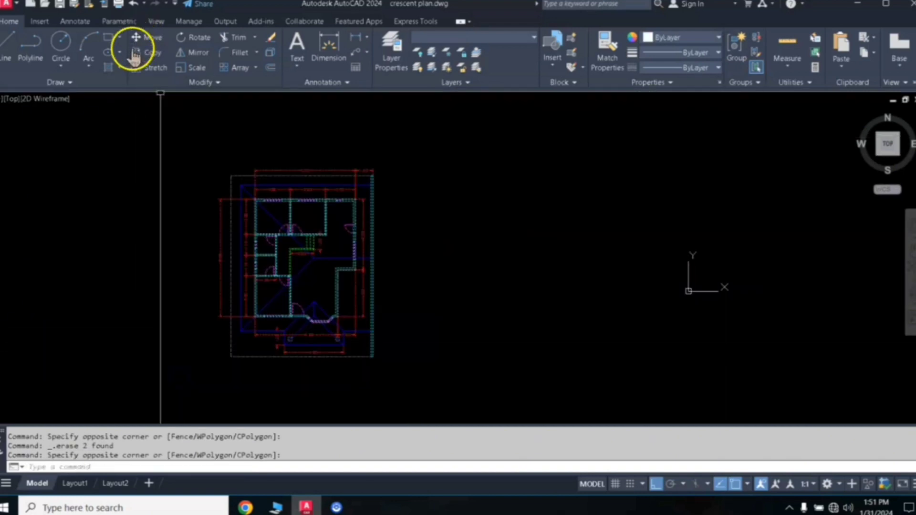
pyautogui.write('CO')
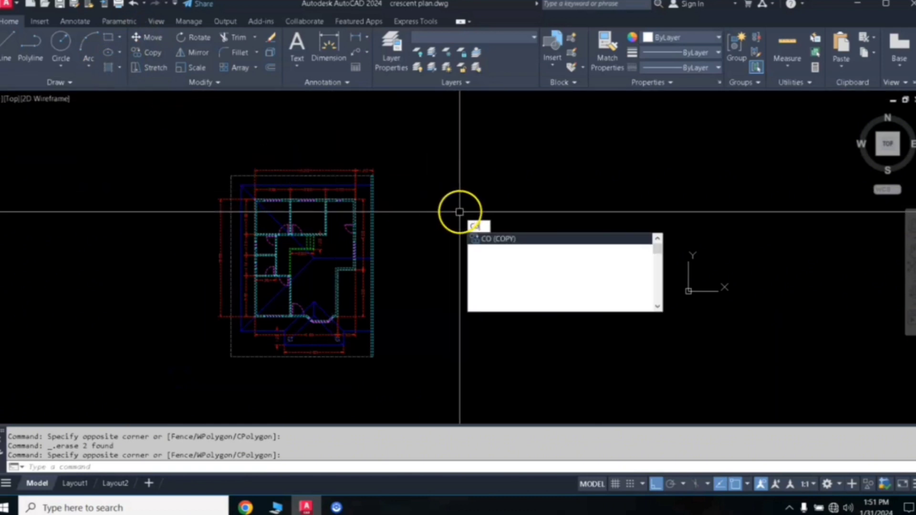
pyautogui.press('Return')
pyautogui.click(355, 234)
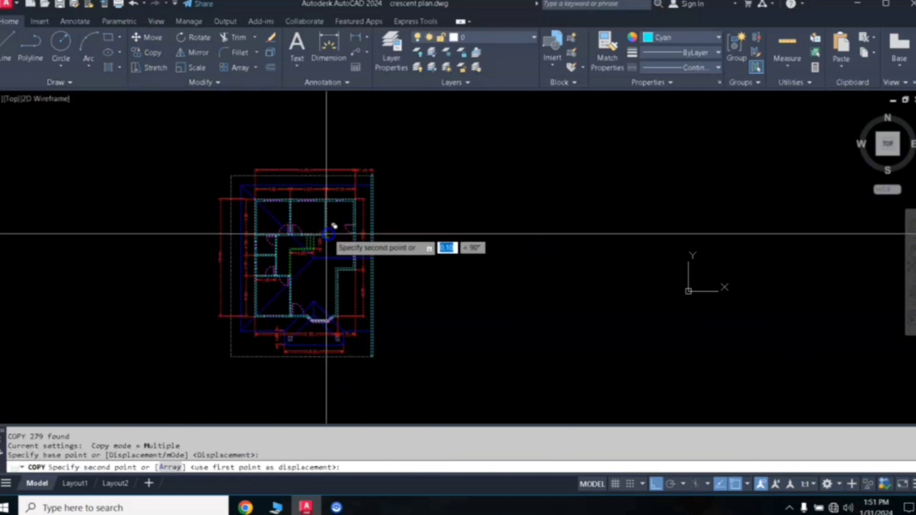
pyautogui.click(536, 265)
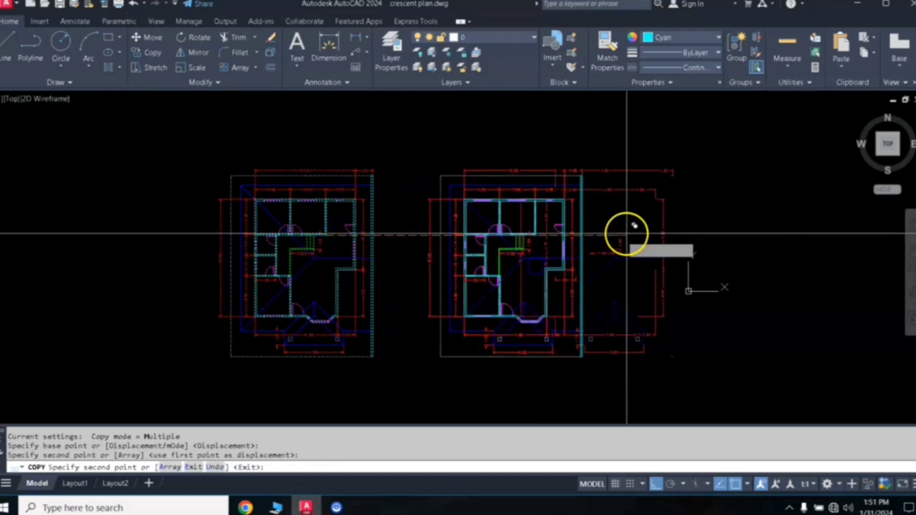
pyautogui.press('Return')
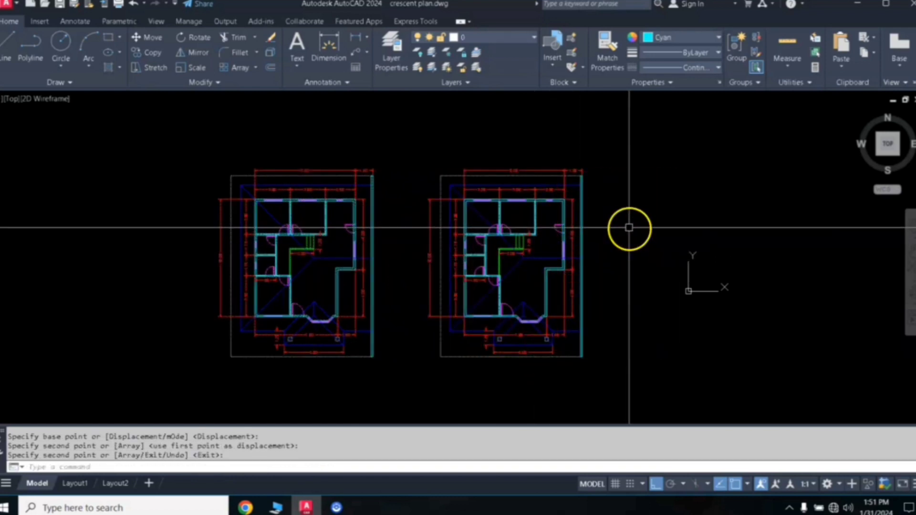
# Scale the copied floor plan down by a freely picked factor of about 0.89 and compare its dimensions with the original.
pyautogui.click(600, 151)
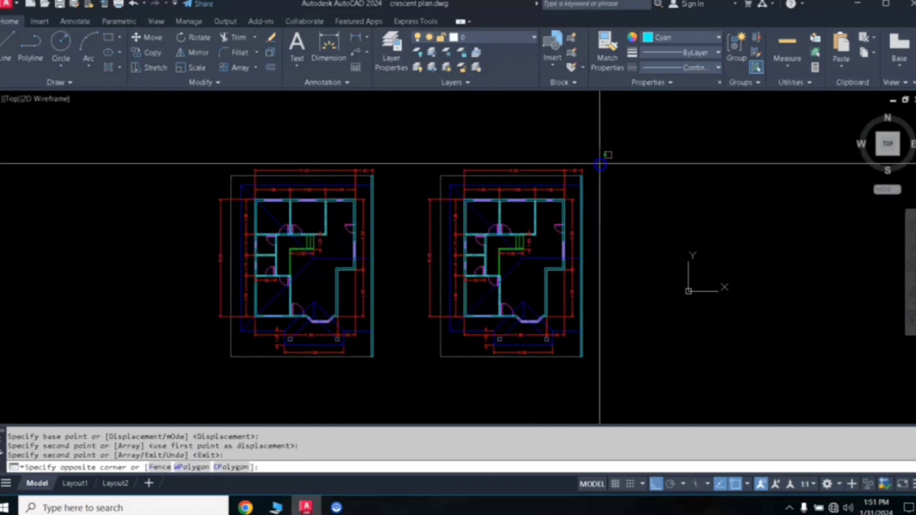
pyautogui.click(410, 380)
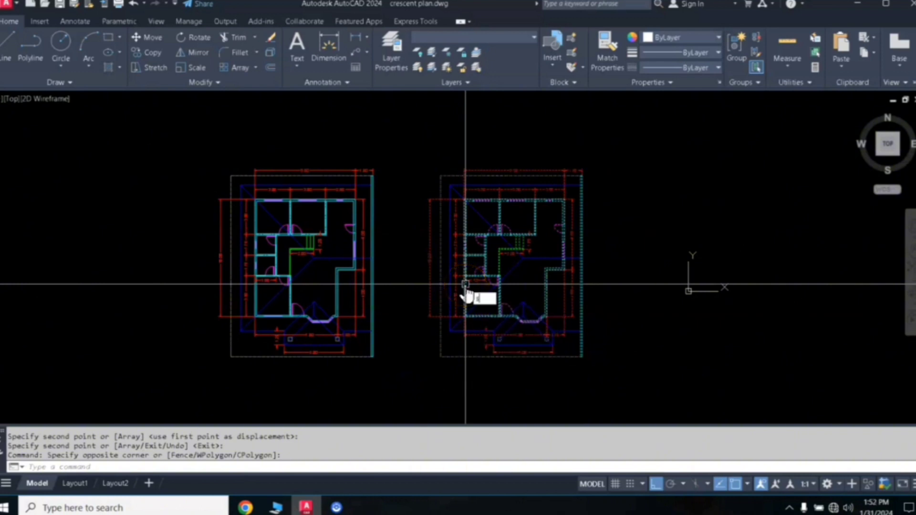
pyautogui.write('sc')
pyautogui.press('Return')
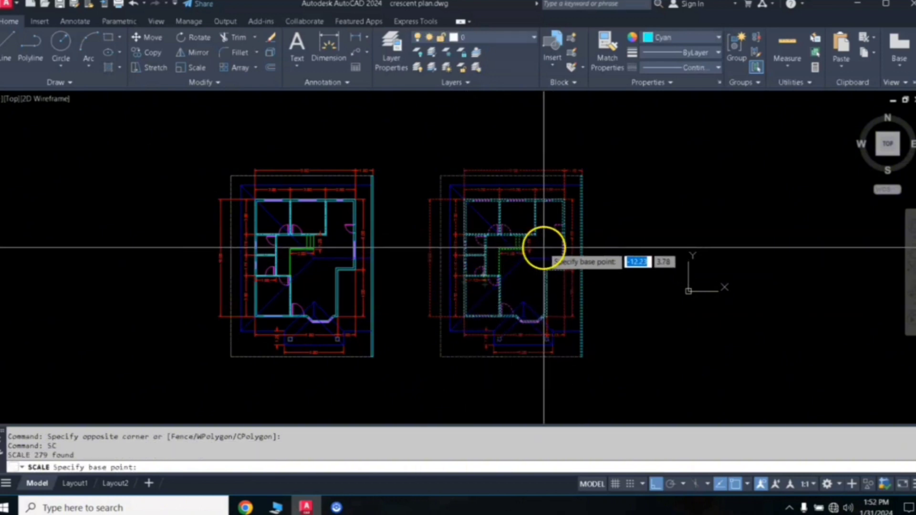
pyautogui.click(581, 258)
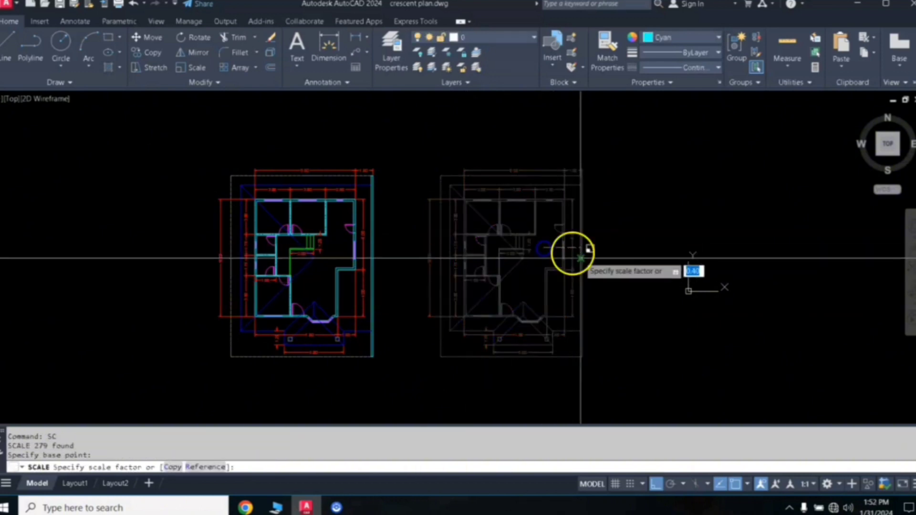
pyautogui.click(628, 253)
pyautogui.scroll(5, 549, 205)
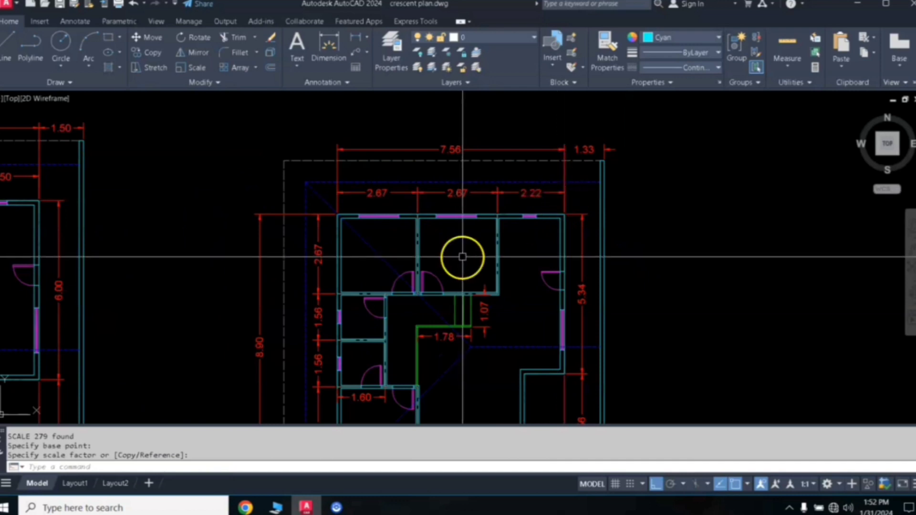
pyautogui.moveTo(64, 209); pyautogui.dragTo(136, 205, button='middle')
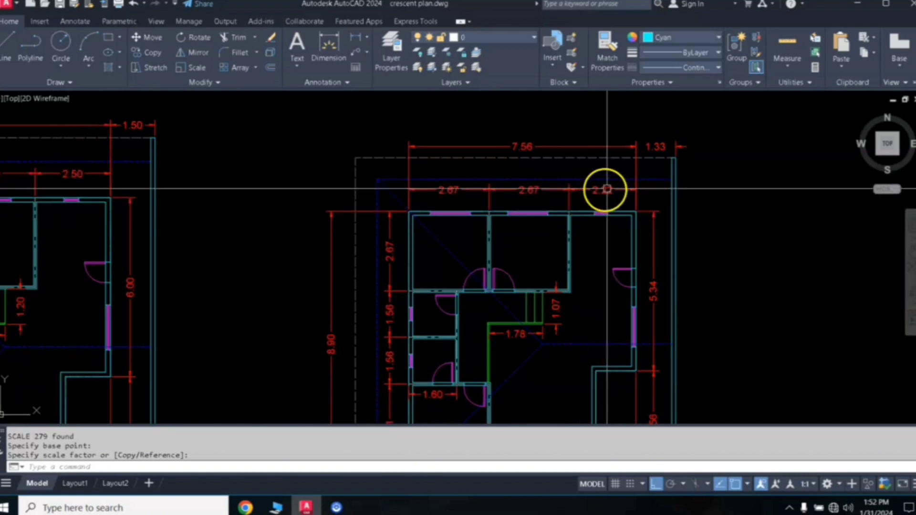
# Draw a horizontal line 2.5 long, running left from the upper-right outer wall corner of the scaled plan copy.
pyautogui.scroll(4, 619, 205)
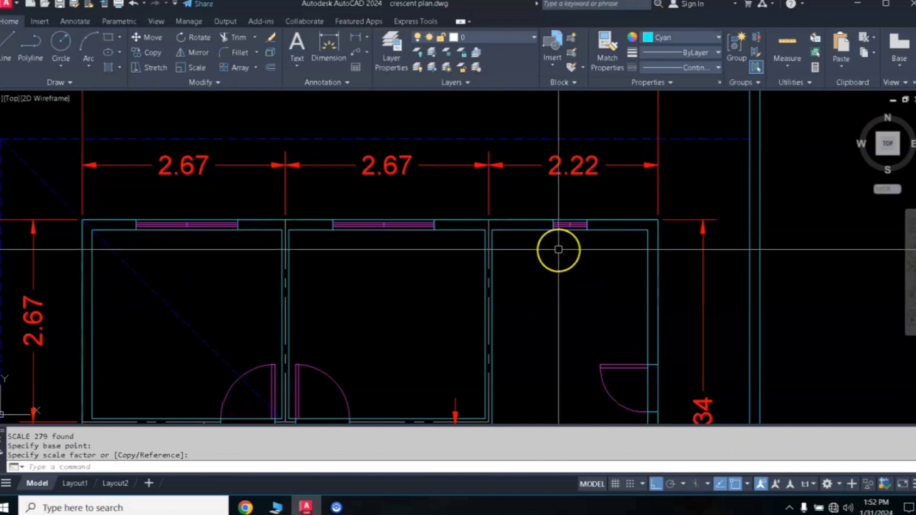
pyautogui.scroll(-4, 559, 250)
pyautogui.moveTo(316, 265); pyautogui.dragTo(519, 241, button='middle')
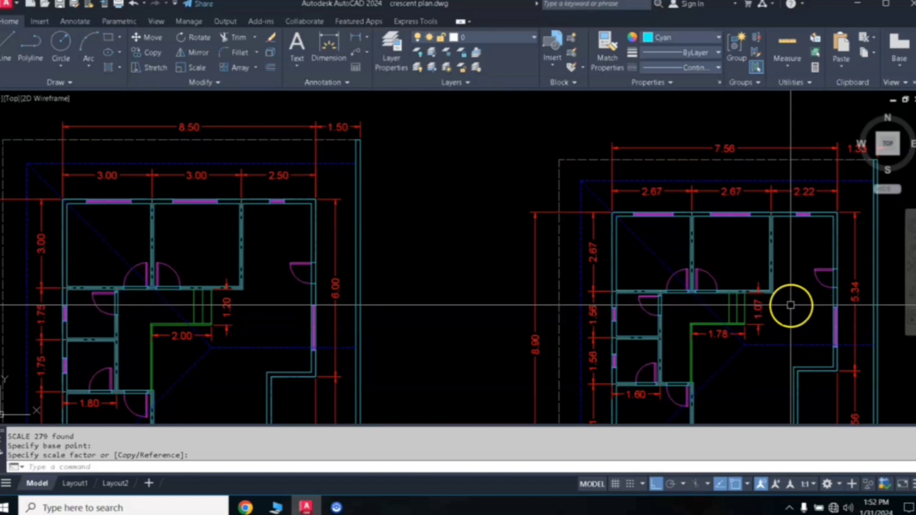
pyautogui.moveTo(816, 290); pyautogui.dragTo(581, 248, button='middle')
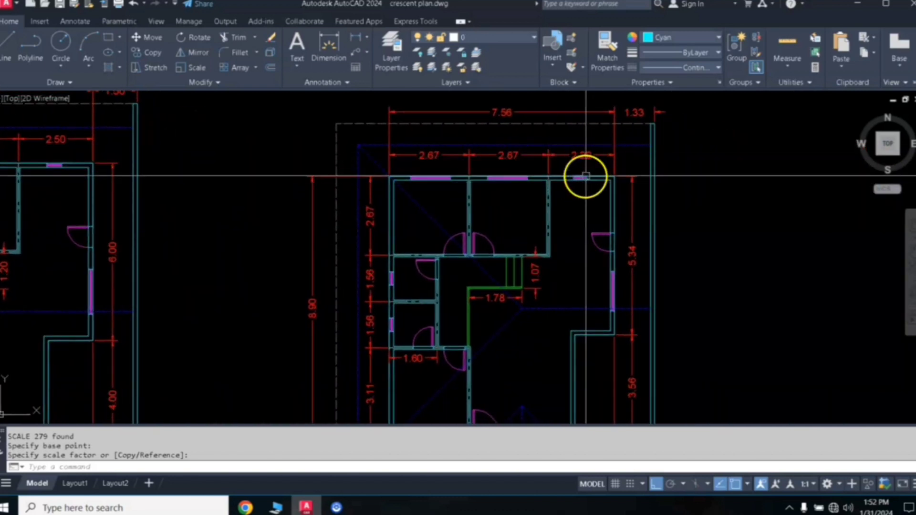
pyautogui.scroll(2, 586, 162)
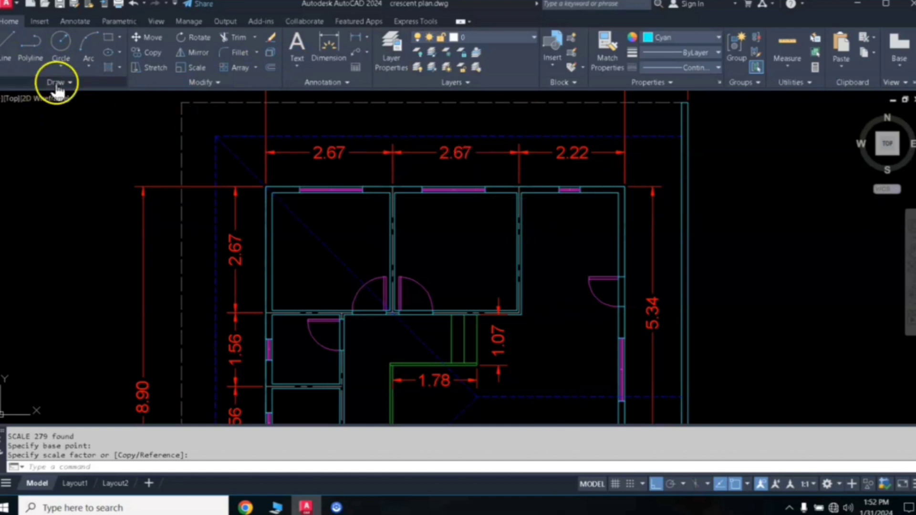
pyautogui.click(7, 44)
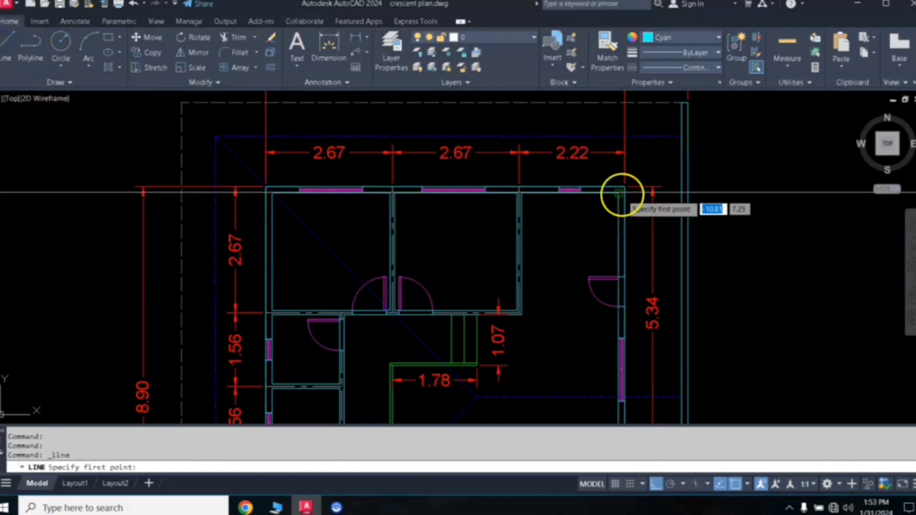
pyautogui.scroll(3, 621, 191)
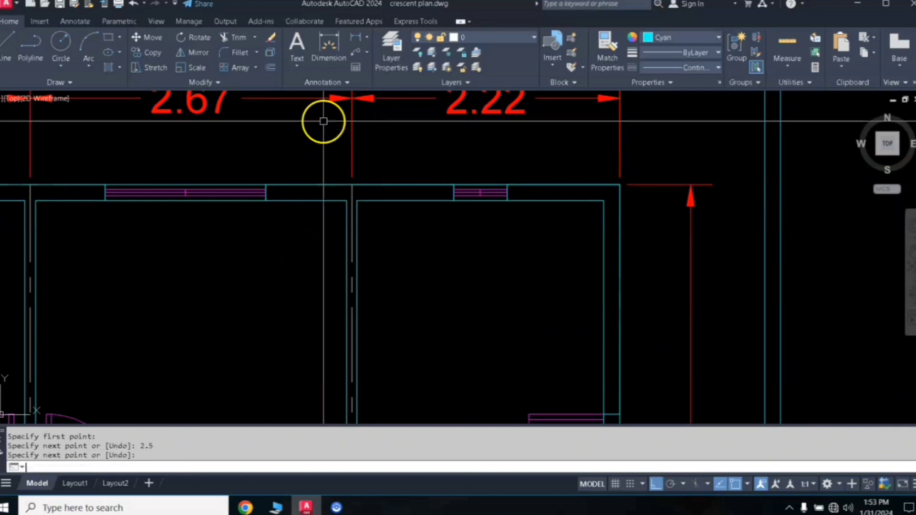
pyautogui.press('Return')
# Change the color of the new line along the top wall to yellow (241,235,31) and deselect it.
pyautogui.click(394, 186)
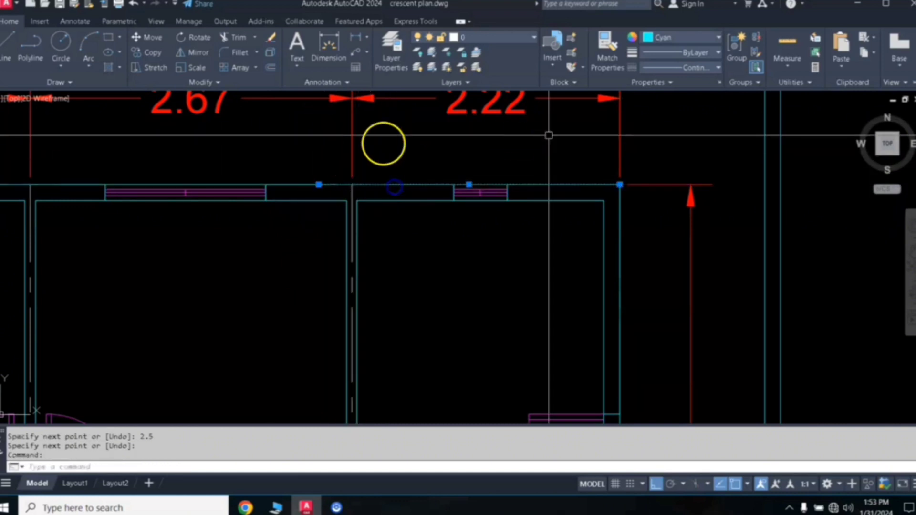
pyautogui.click(680, 38)
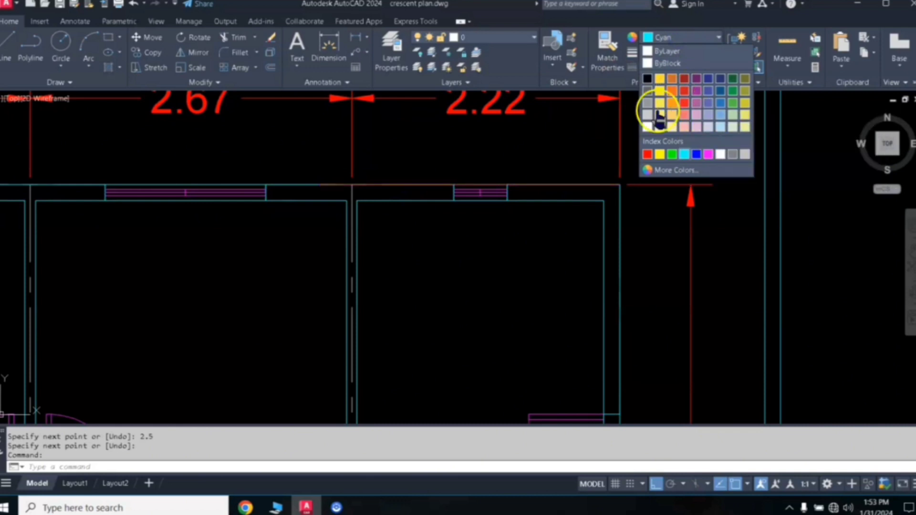
pyautogui.click(660, 91)
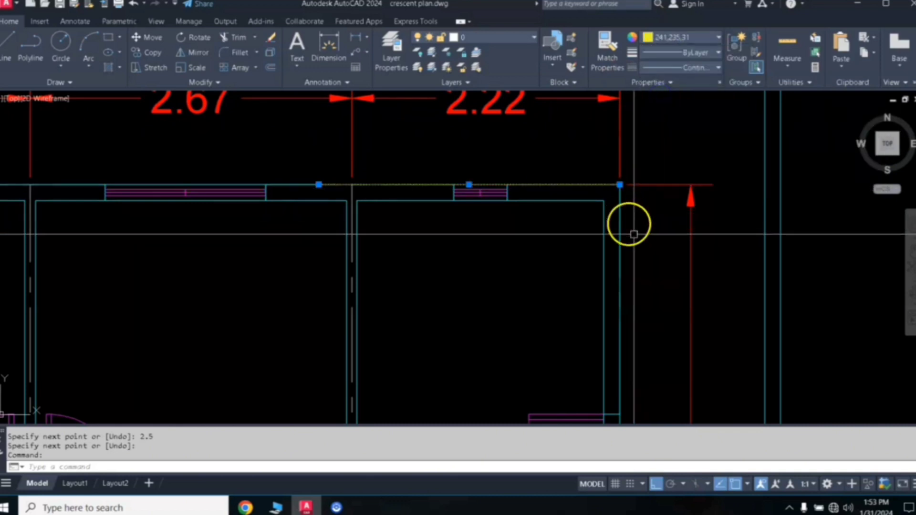
pyautogui.press('Escape')
pyautogui.press('Escape')
pyautogui.press('Escape')
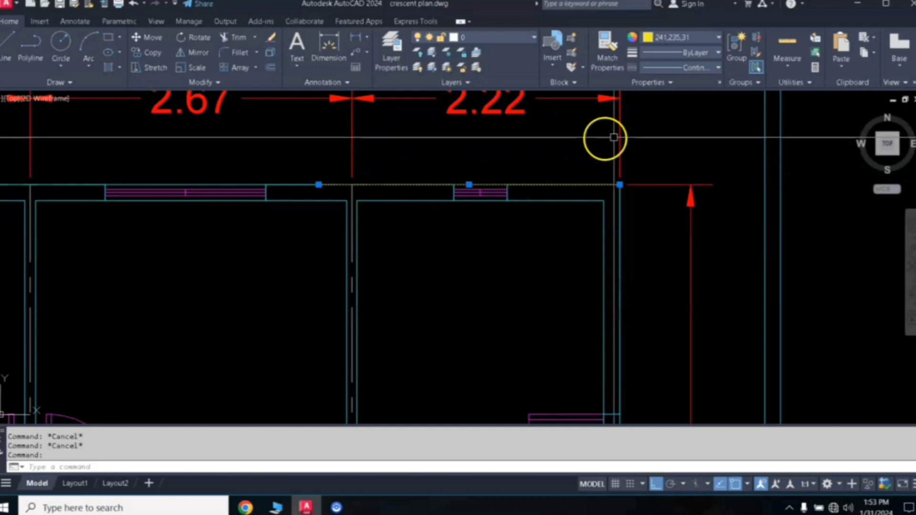
pyautogui.moveTo(525, 147); pyautogui.dragTo(522, 187, button='middle')
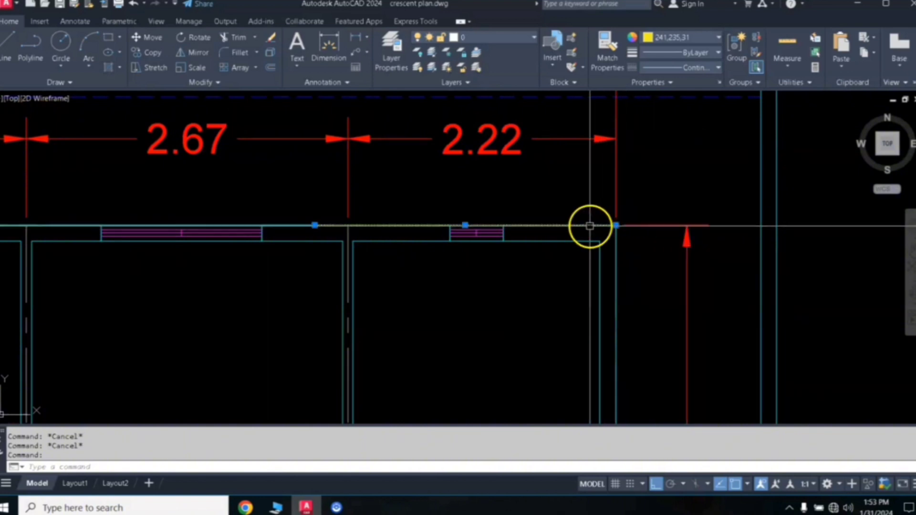
pyautogui.press('Escape')
pyautogui.press('Escape')
# Scale the plan copy from its upper-right wall corner by Reference, using the 2.22 bay width as reference length and the yellow line's left end as new length.
pyautogui.scroll(-10, 590, 225)
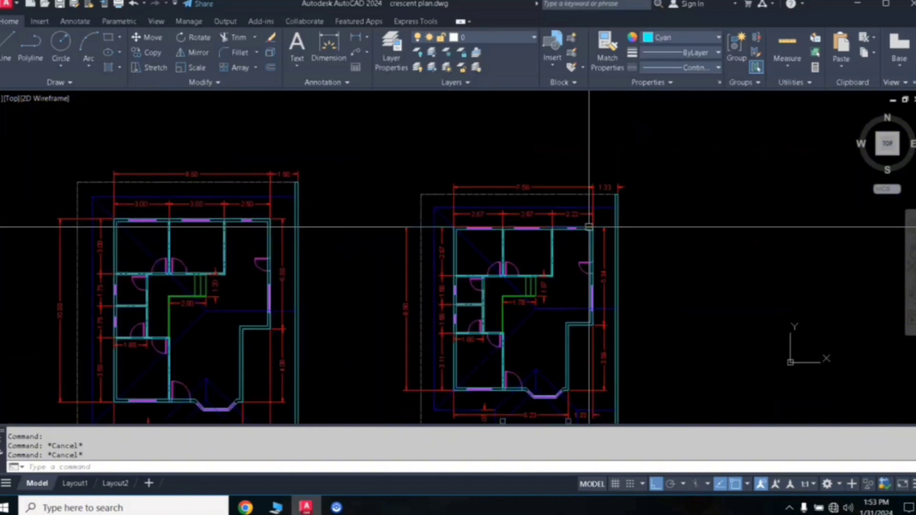
pyautogui.moveTo(589, 191); pyautogui.dragTo(590, 166, button='middle')
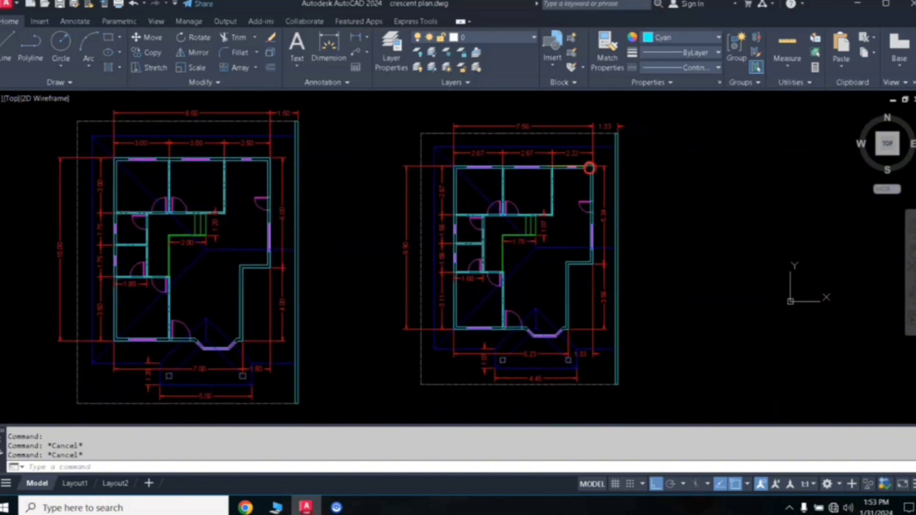
pyautogui.click(658, 113)
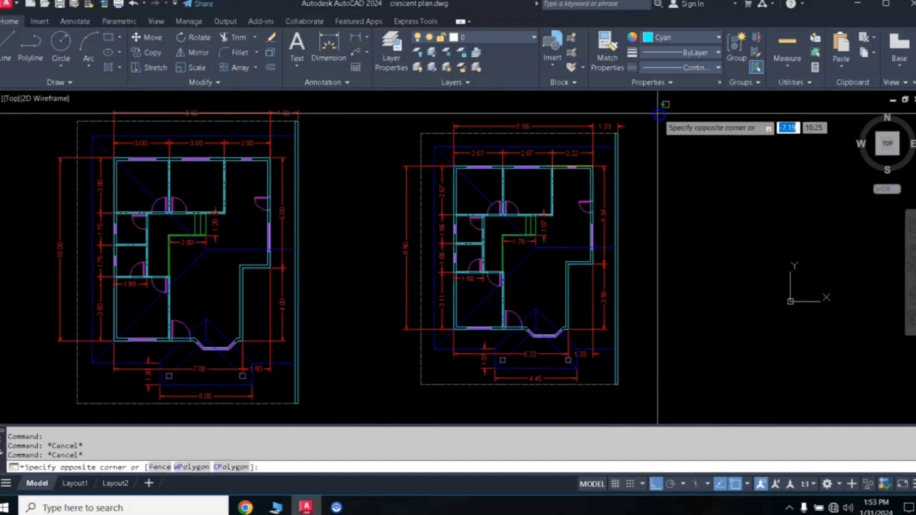
pyautogui.click(367, 402)
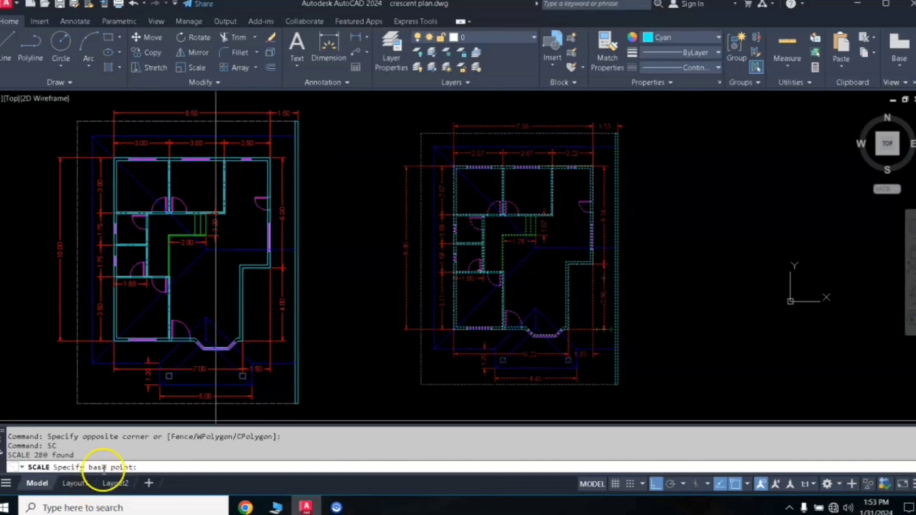
pyautogui.scroll(10, 587, 157)
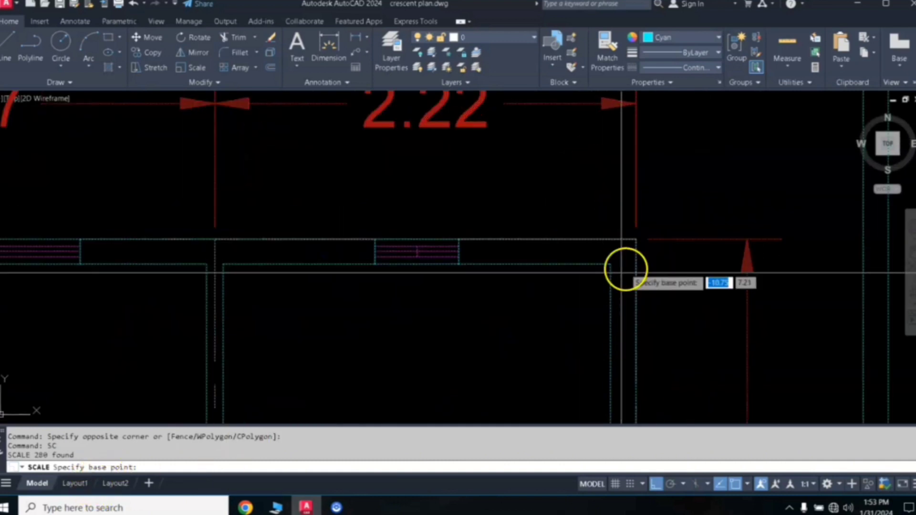
pyautogui.click(637, 239)
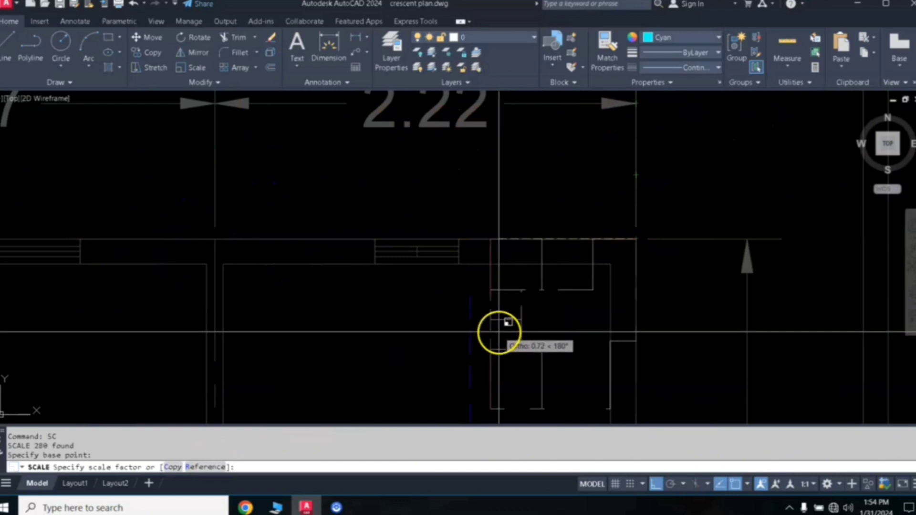
pyautogui.click(203, 468)
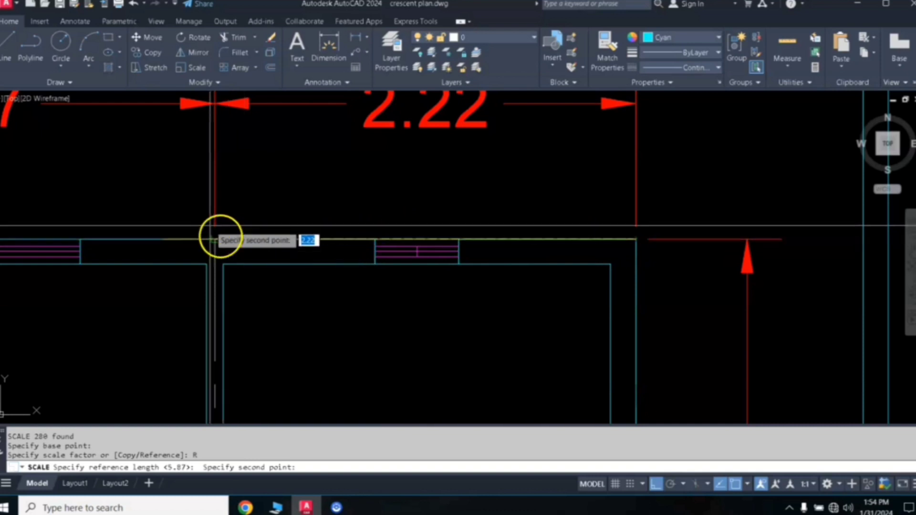
pyautogui.scroll(-2, 215, 180)
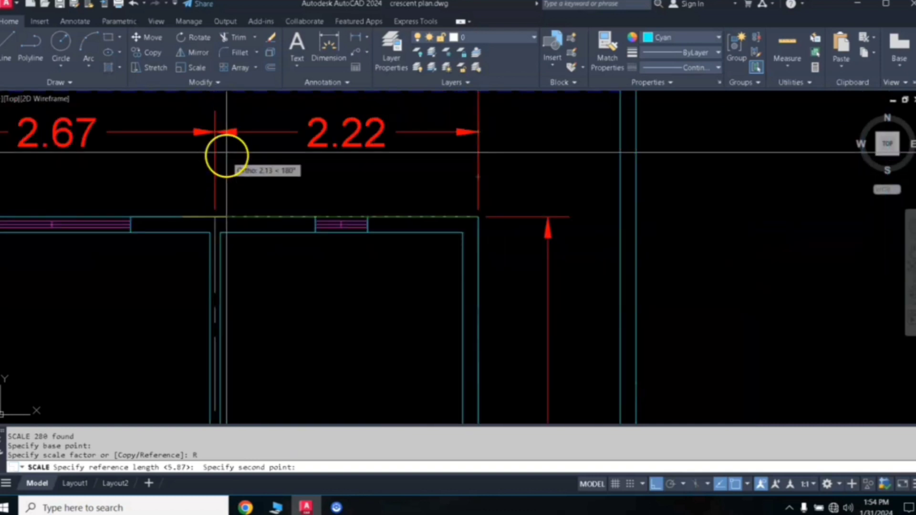
pyautogui.click(215, 218)
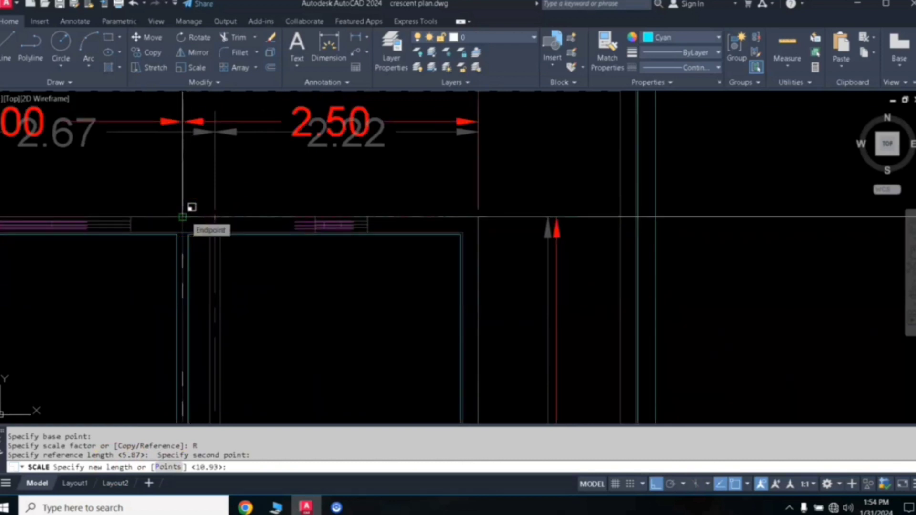
pyautogui.click(183, 218)
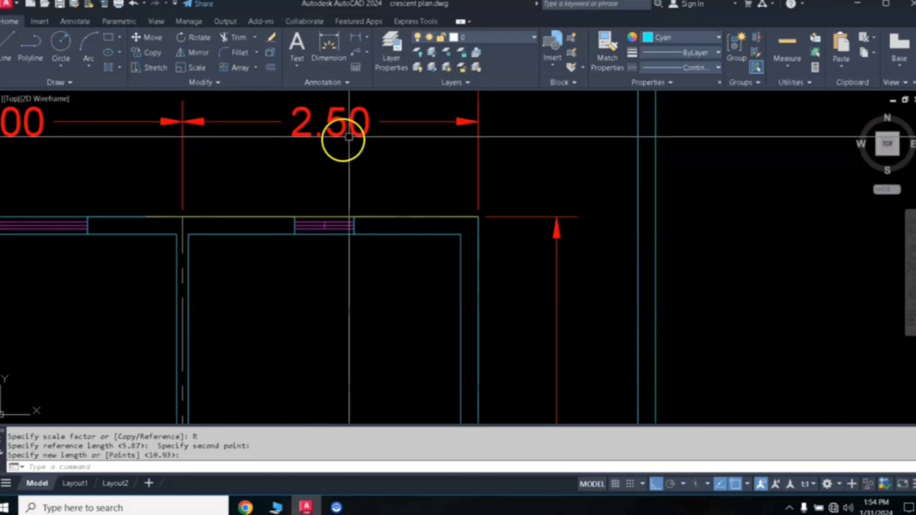
# Compare the room and overall dimensions of the rescaled copy with those of the original floor plan.
pyautogui.scroll(-2, 325, 137)
pyautogui.moveTo(261, 162); pyautogui.dragTo(433, 183, button='middle')
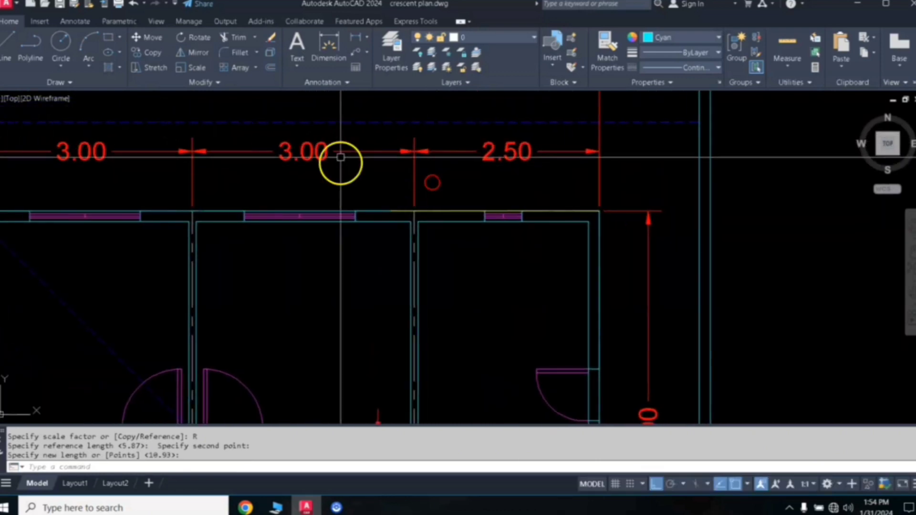
pyautogui.scroll(-5, 90, 167)
pyautogui.moveTo(90, 168); pyautogui.dragTo(495, 210, button='middle')
pyautogui.scroll(-3, 159, 186)
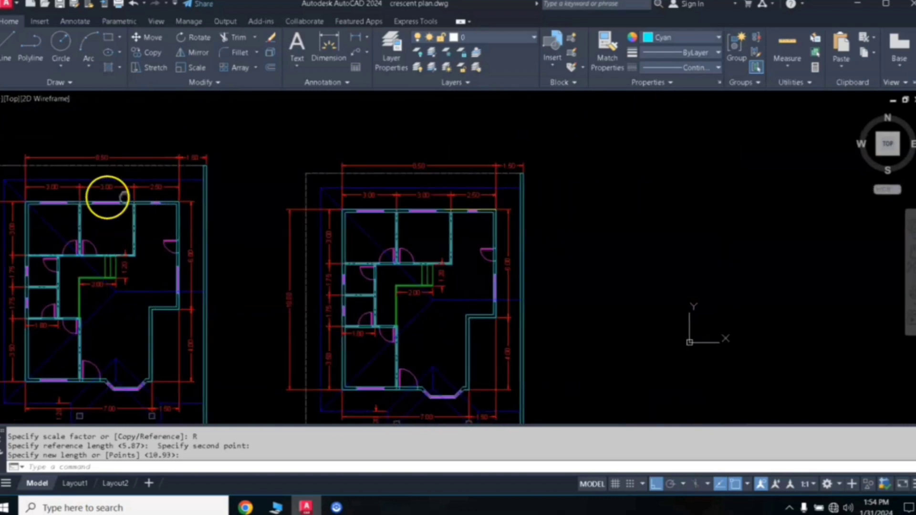
pyautogui.moveTo(106, 199); pyautogui.dragTo(253, 185, button='middle')
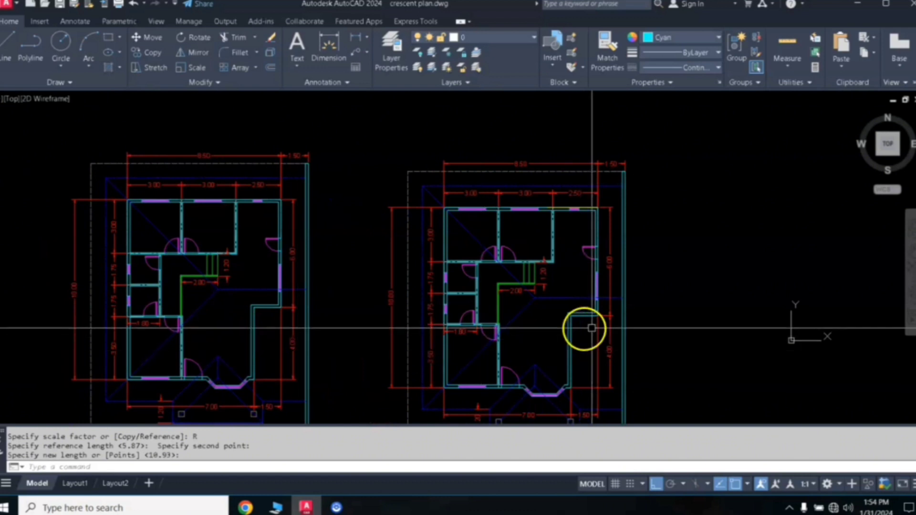
pyautogui.scroll(5, 548, 286)
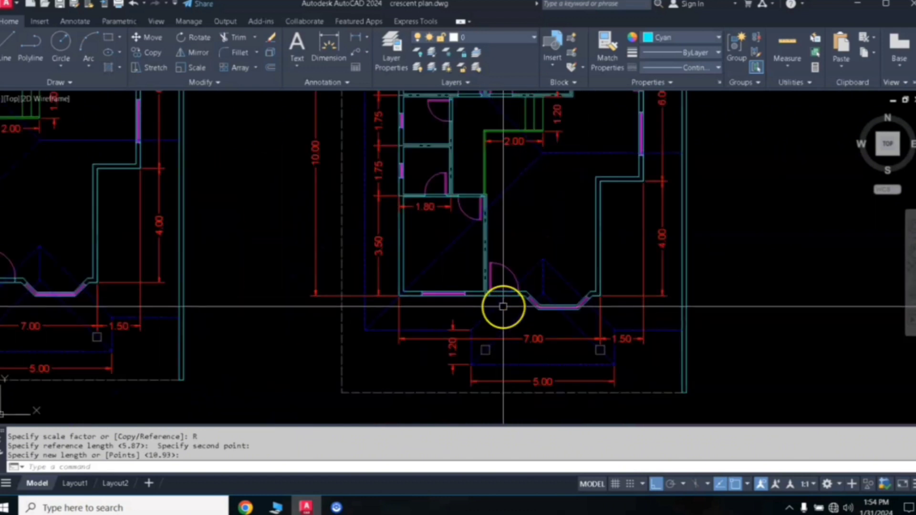
pyautogui.scroll(-2, 503, 306)
pyautogui.moveTo(504, 249); pyautogui.dragTo(538, 281, button='middle')
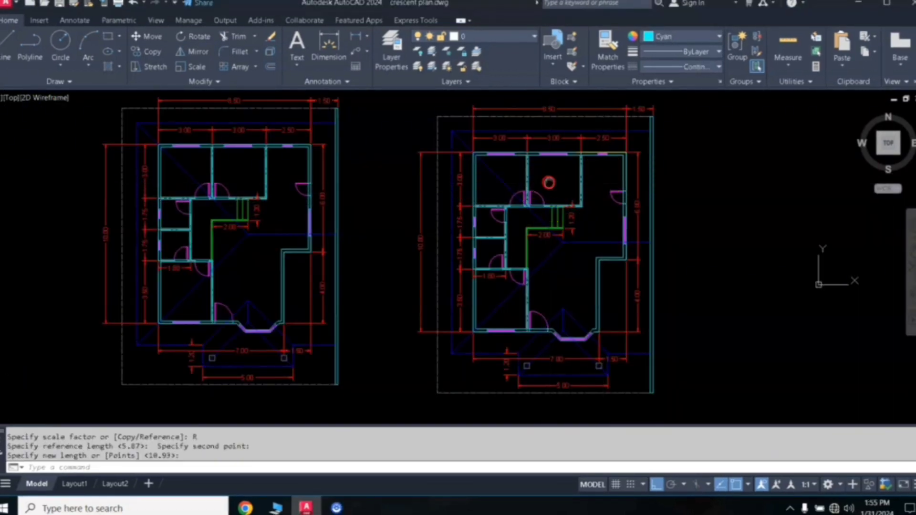
pyautogui.moveTo(549, 183); pyautogui.dragTo(576, 191, button='middle')
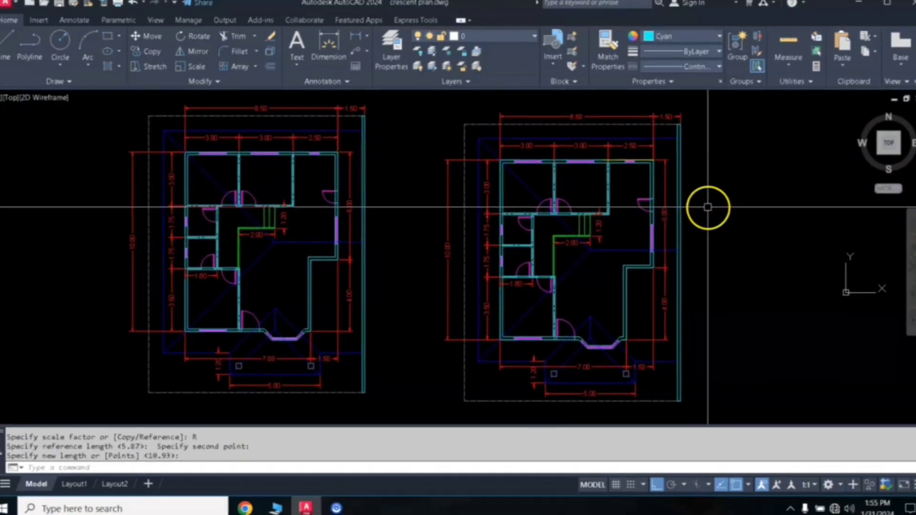
# Examine the stair and small-room dimensions in the rescaled copy against the matching ones in the original plan.
pyautogui.scroll(5, 571, 226)
pyautogui.moveTo(572, 225); pyautogui.dragTo(747, 151, button='middle')
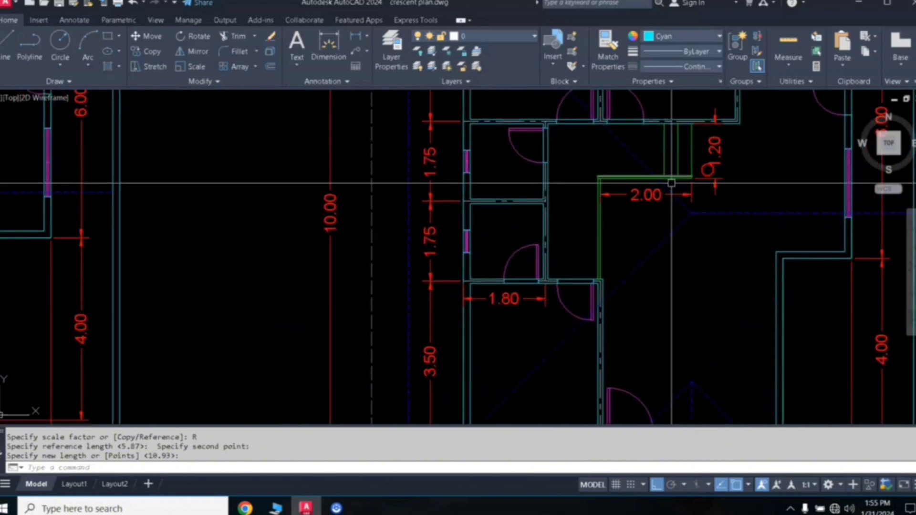
pyautogui.scroll(-2, 596, 224)
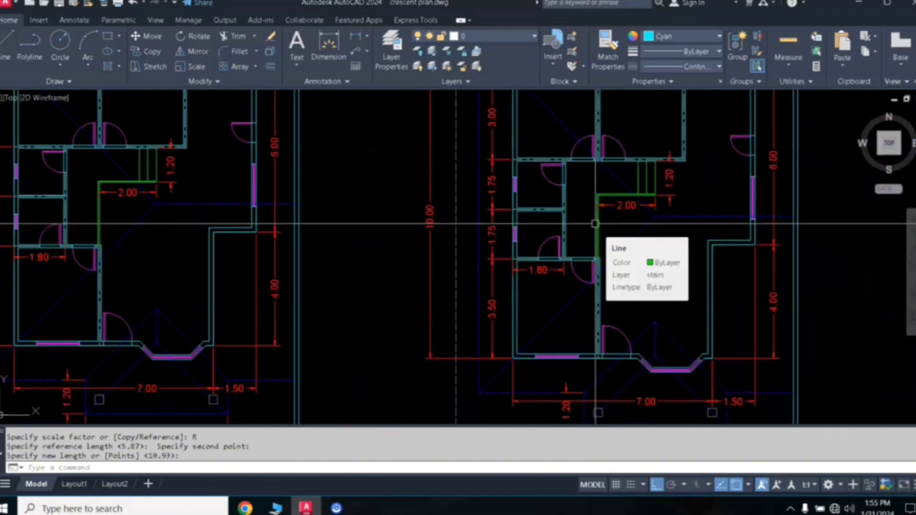
pyautogui.scroll(-2, 565, 246)
pyautogui.scroll(4, 566, 238)
pyautogui.scroll(-6, 567, 237)
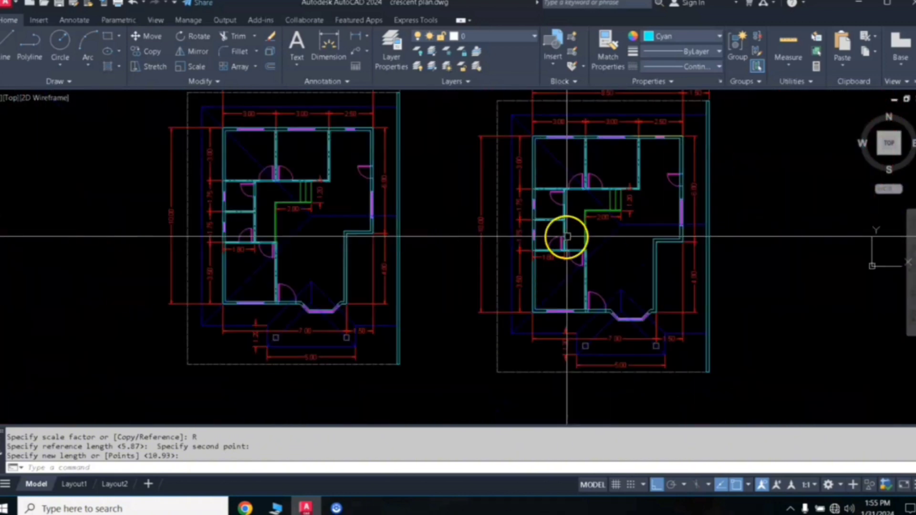
pyautogui.moveTo(574, 230); pyautogui.dragTo(575, 261, button='middle')
pyautogui.scroll(4, 590, 237)
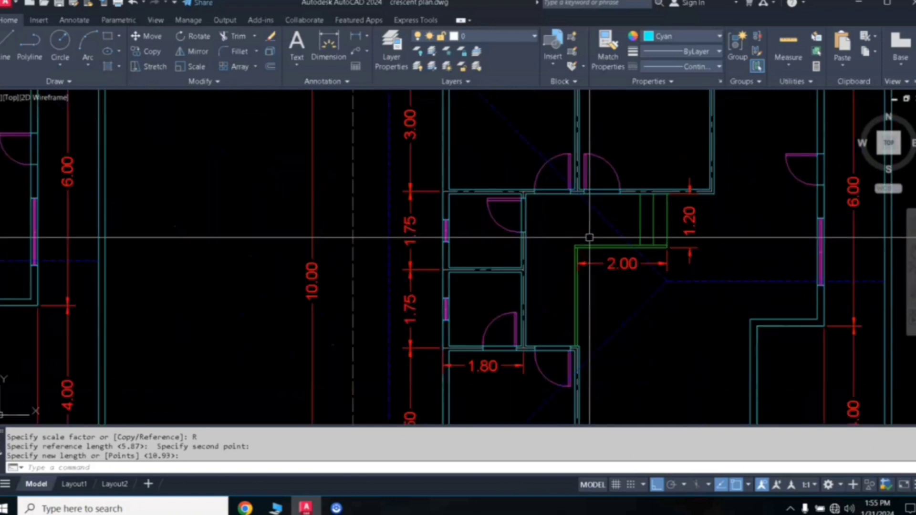
pyautogui.scroll(-2, 590, 238)
pyautogui.moveTo(660, 200)
pyautogui.mouseDown(button='middle')
pyautogui.moveTo(673, 244)
pyautogui.moveTo(690, 259)
pyautogui.mouseUp(button='middle')
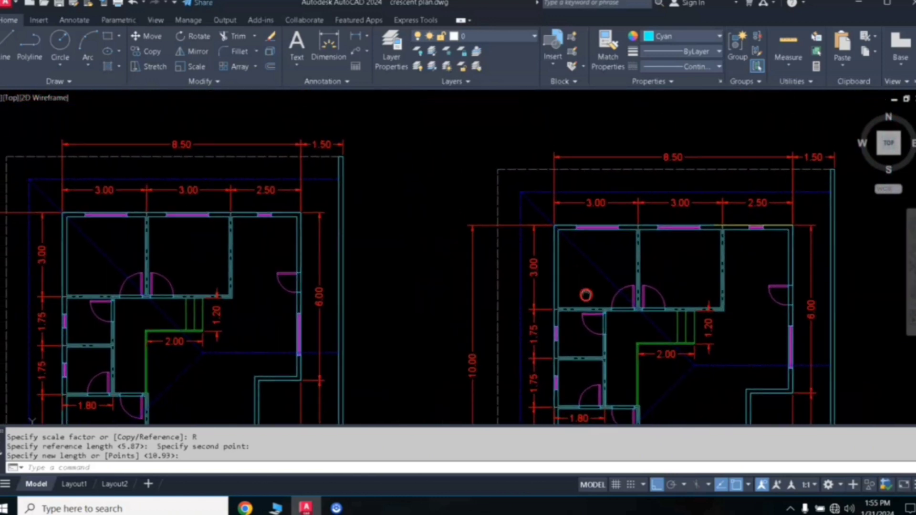